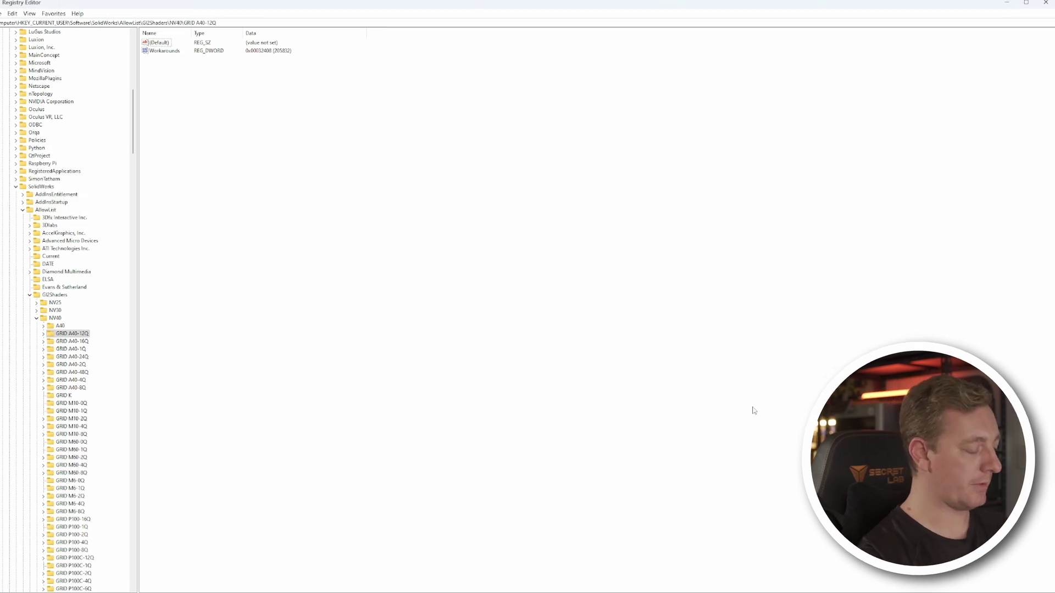
- Find regedit through the system search and launch the Registry Editor
key(super)
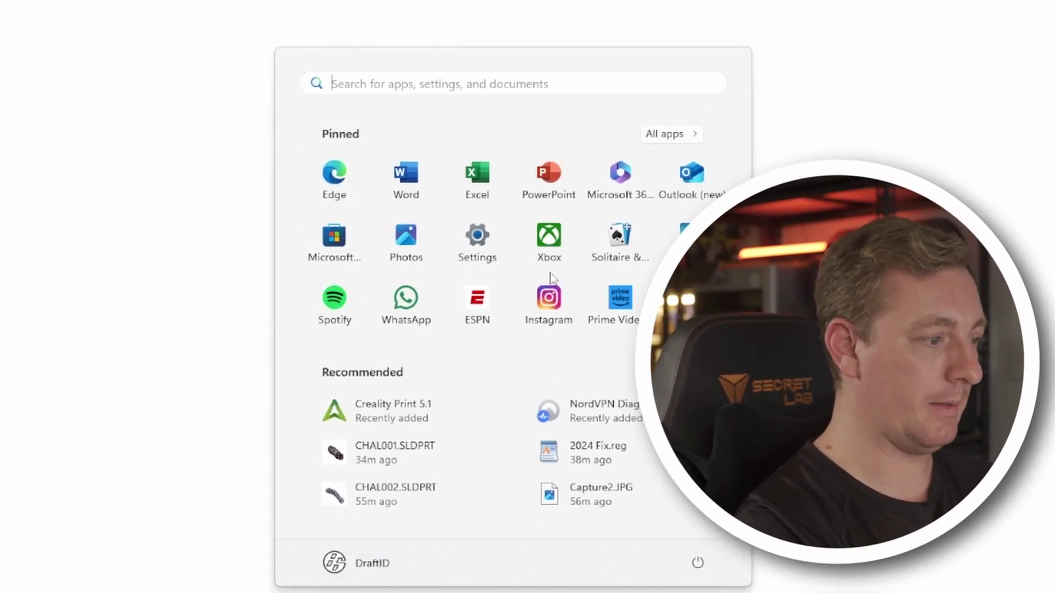
text(regedit)
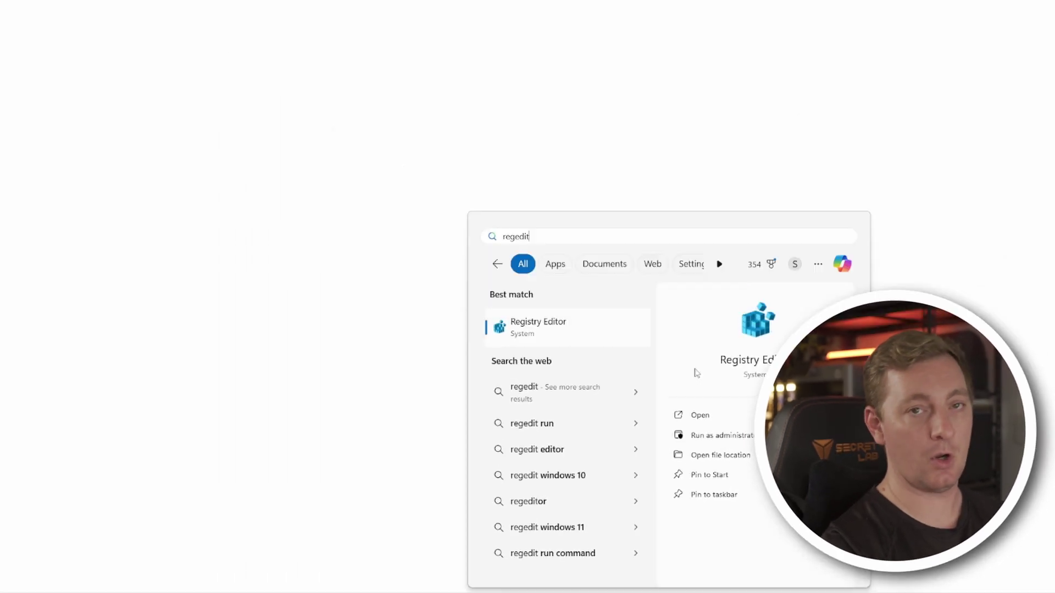
click(336, 229)
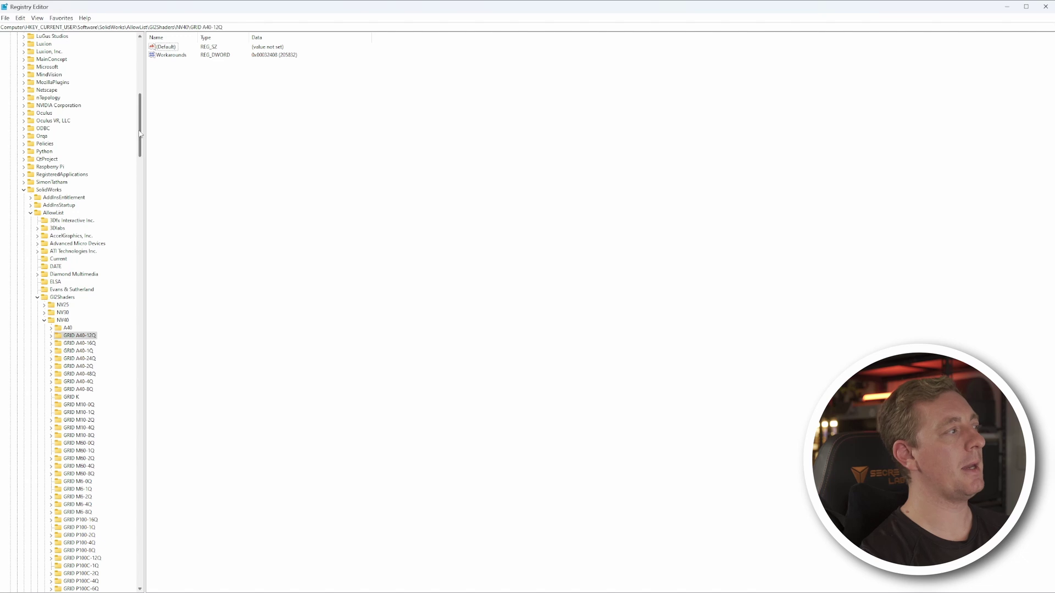
- Collapse and reopen HKEY_CURRENT_USER in the registry tree, and expand its Software key to reach the SolidWorks entry
drag(140, 134, 137, 70)
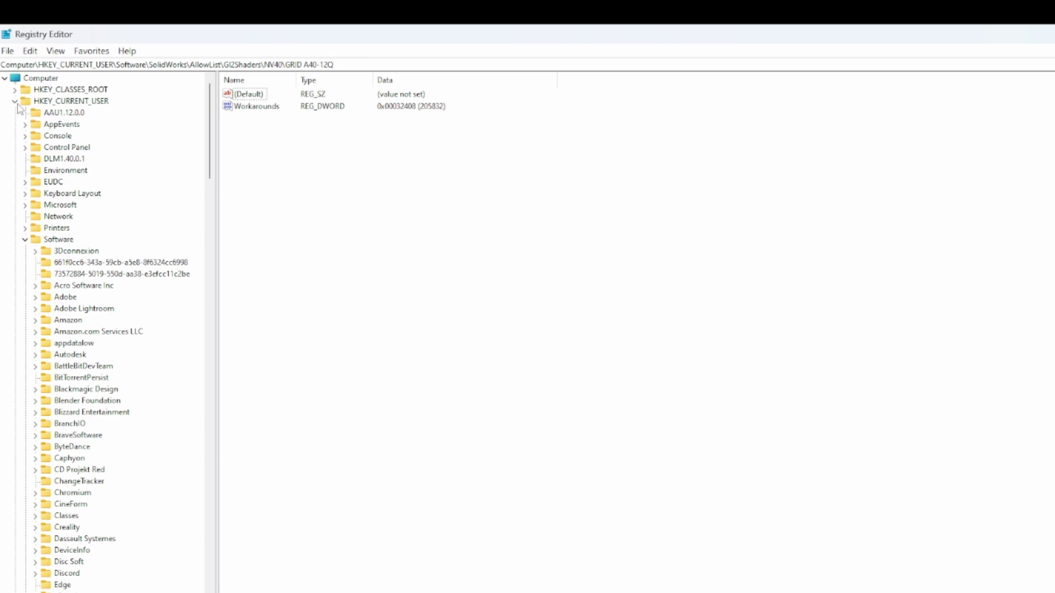
click(16, 101)
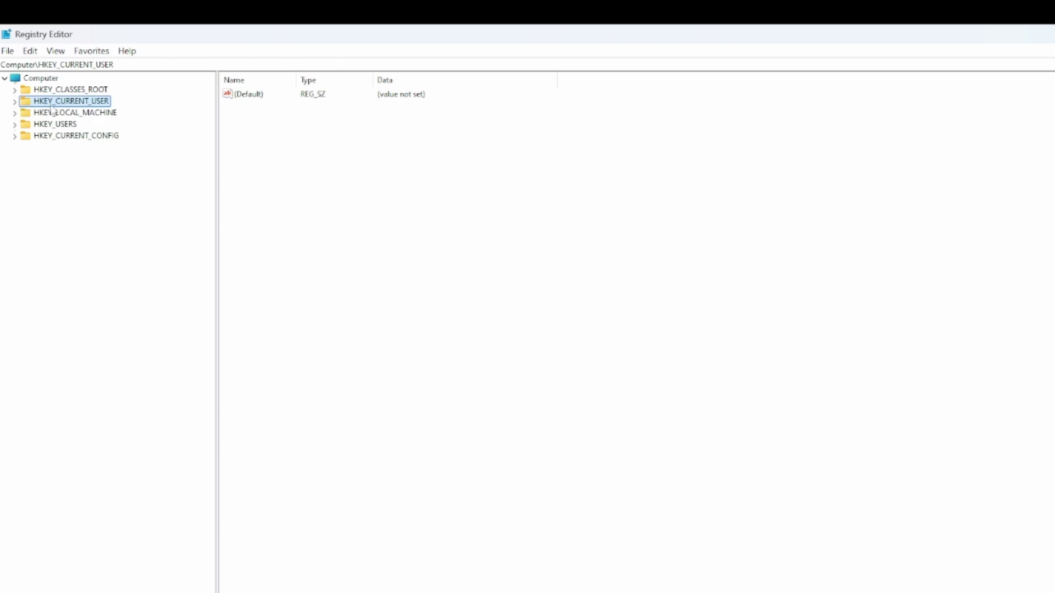
click(15, 102)
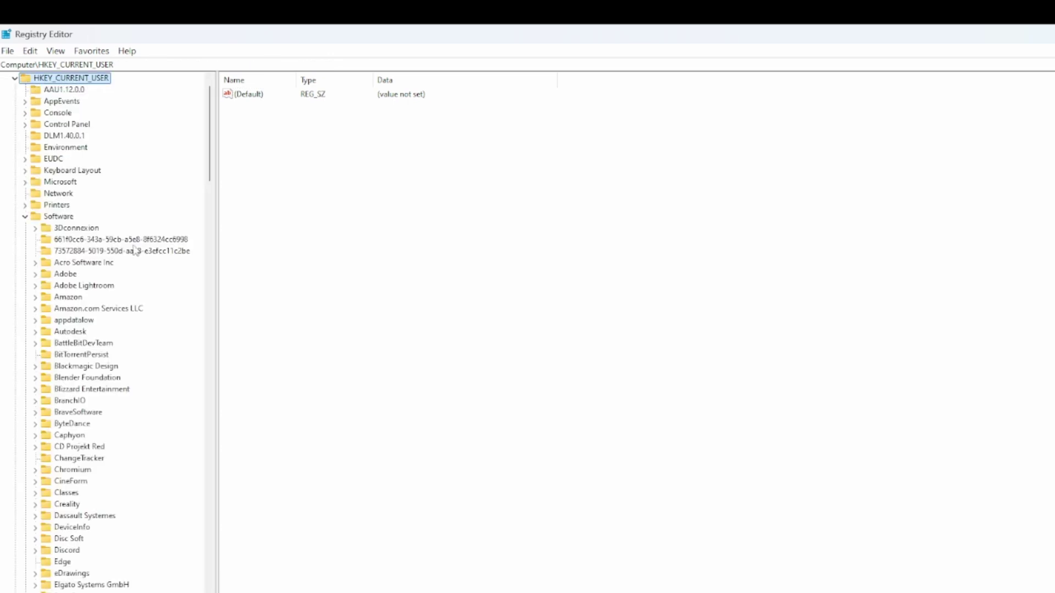
click(25, 217)
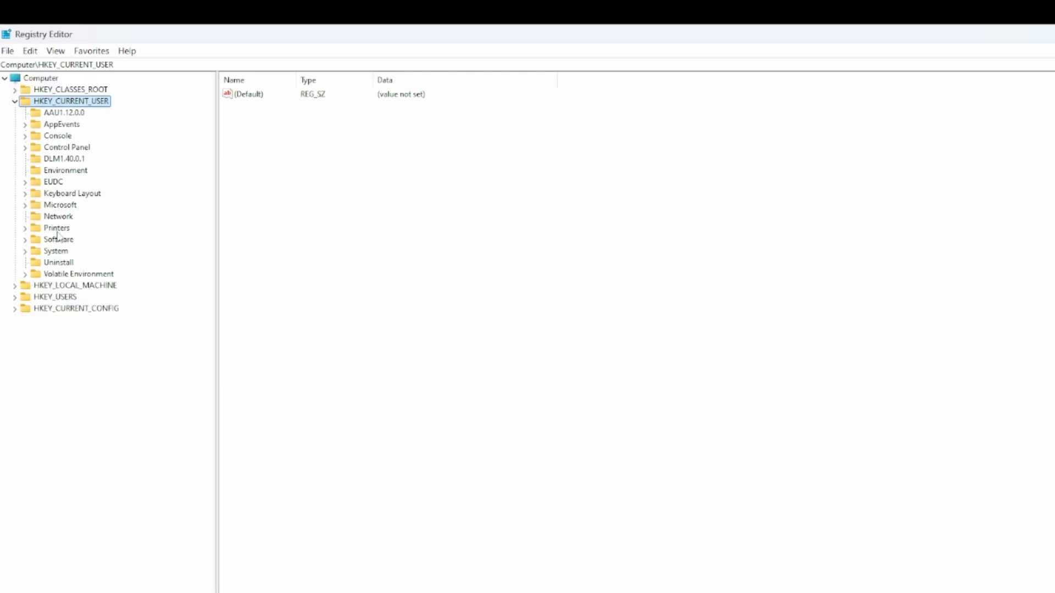
click(25, 240)
scroll(147, 467, down, 8)
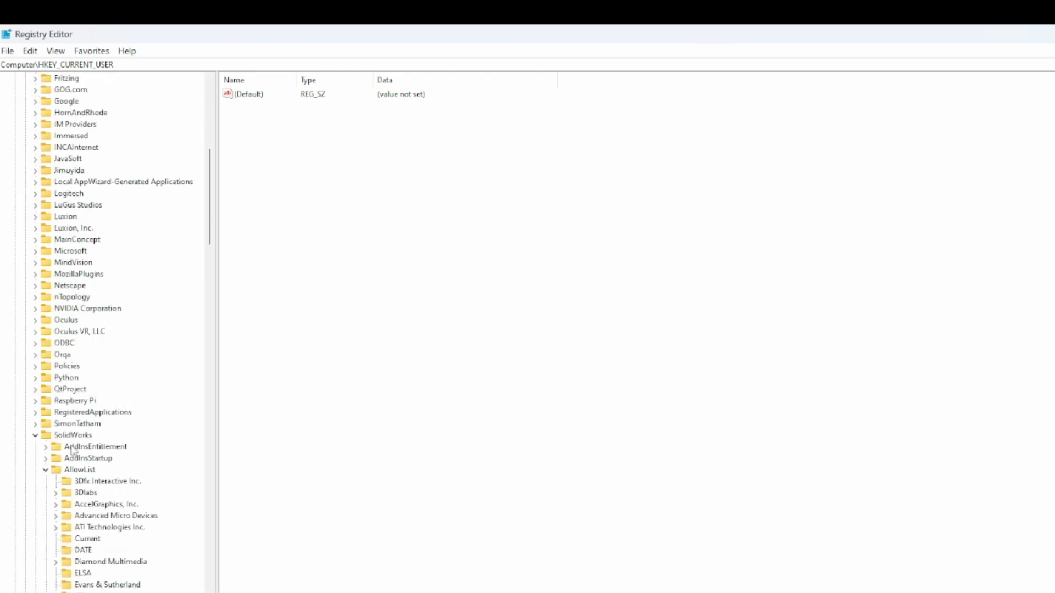
- Open the Current key inside AllowList under HKEY_CURRENT_USER\Software\SolidWorks
click(69, 435)
scroll(75, 337, down, 4)
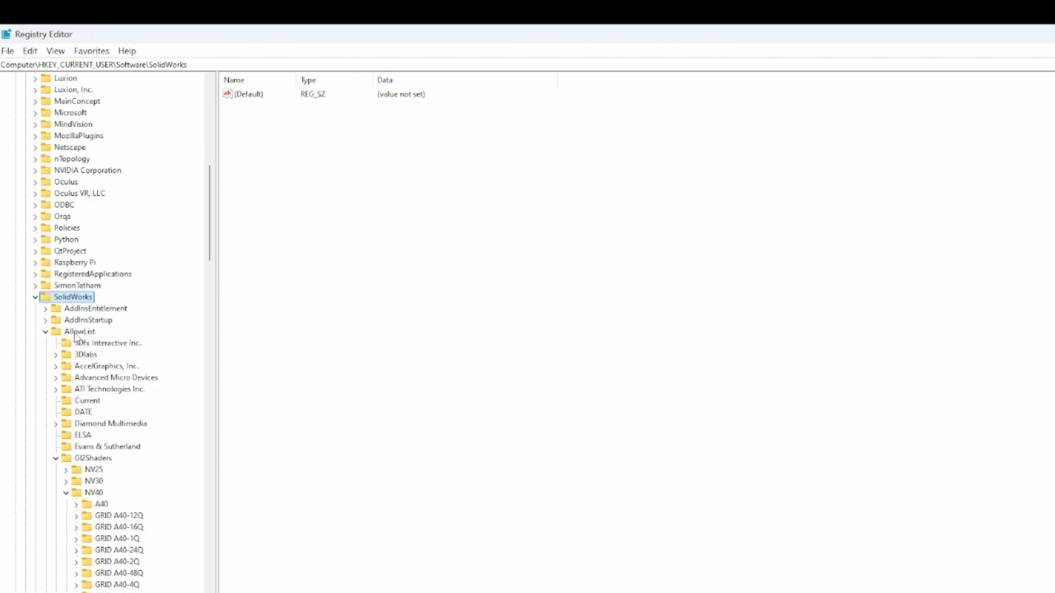
click(79, 332)
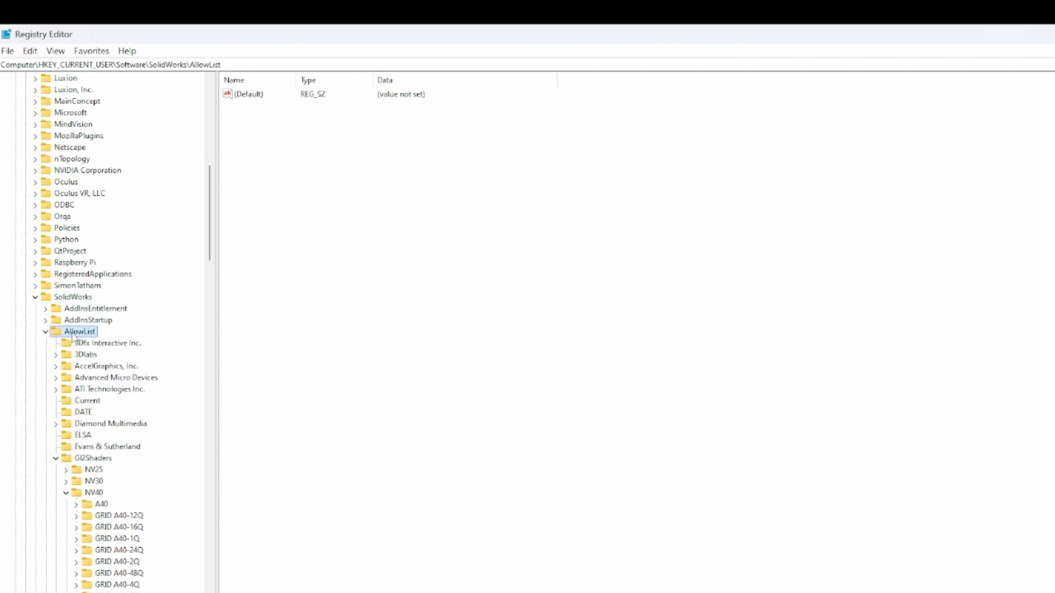
click(85, 401)
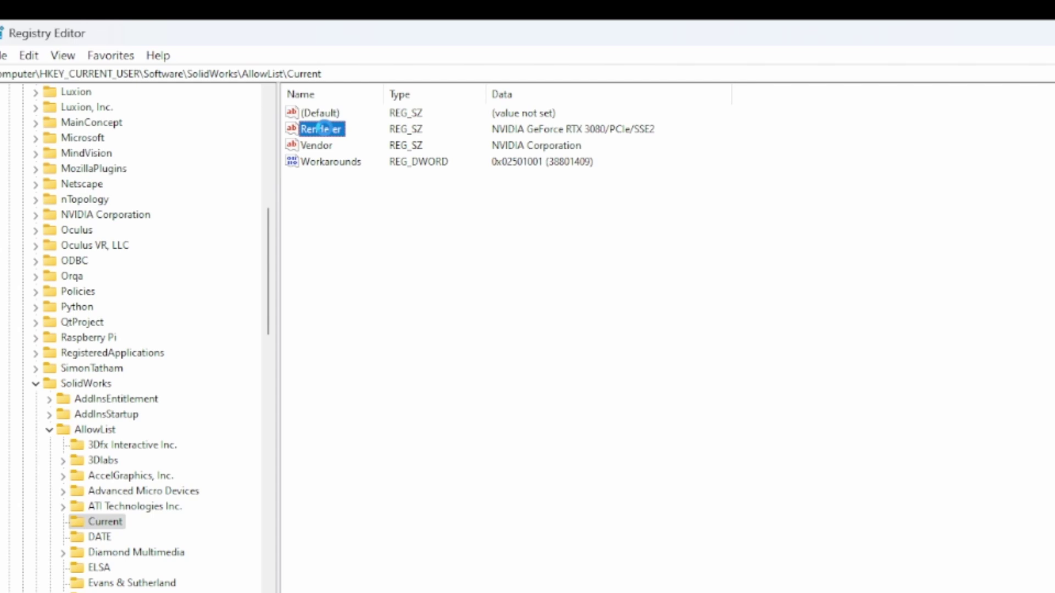
- Copy the full value data of the Renderer string in the Current key without changing it
double_click(326, 129)
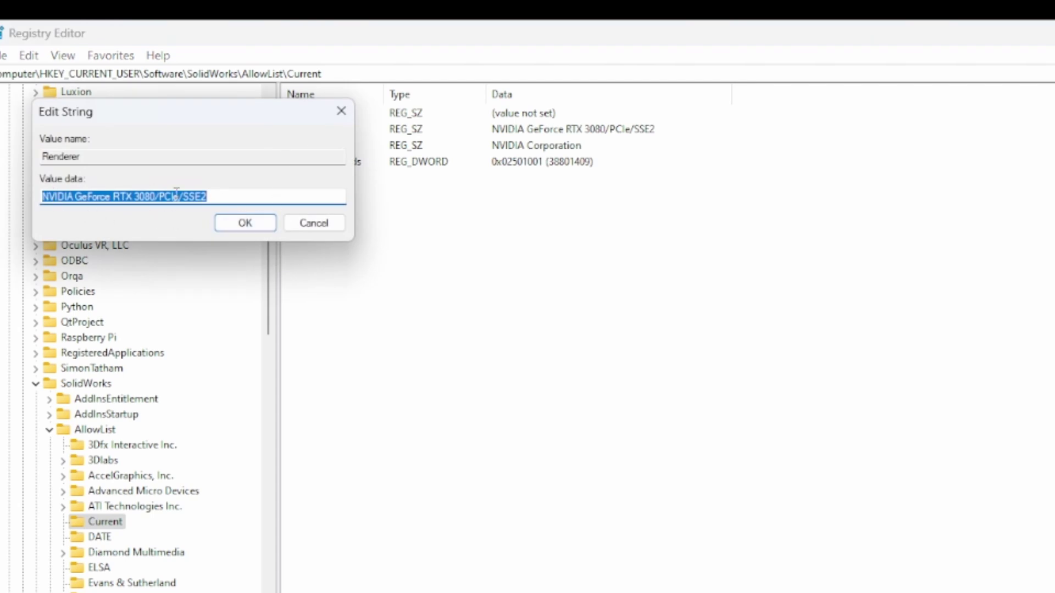
drag(235, 197, 23, 192)
key(ctrl+c)
click(245, 223)
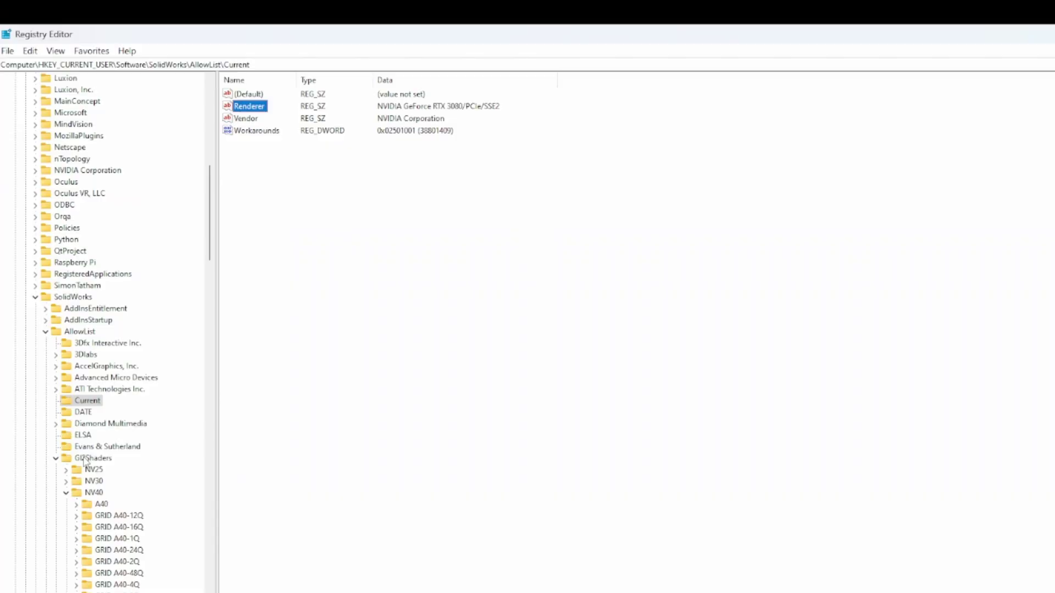
- Create a new key under AllowList\Gl2Shaders\NV40 named with the copied renderer string, NVIDIA GeForce RTX 3080/PCIe/SSE2
click(91, 459)
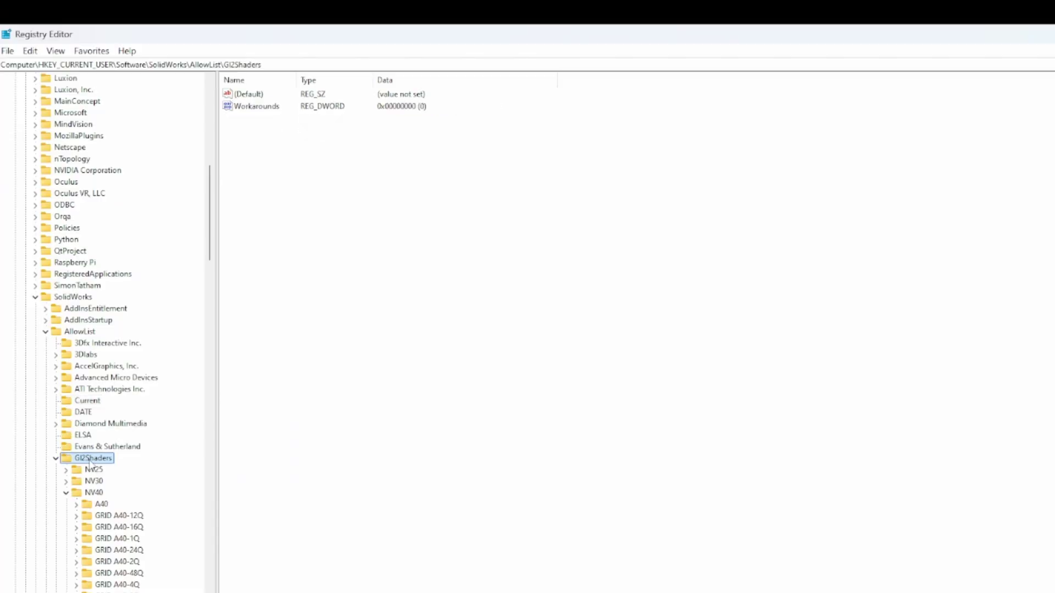
click(94, 493)
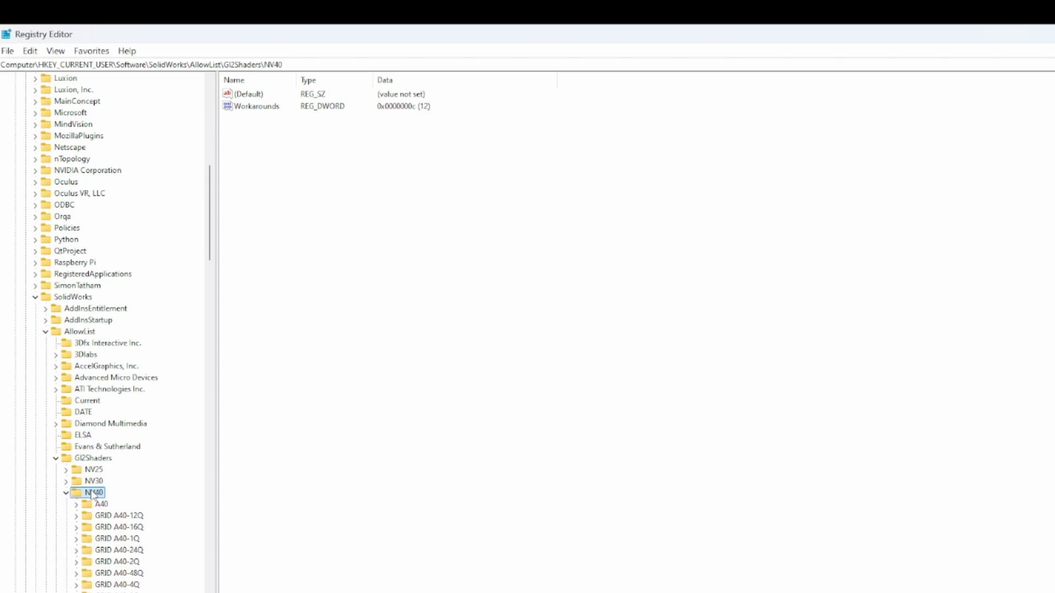
right_click(93, 493)
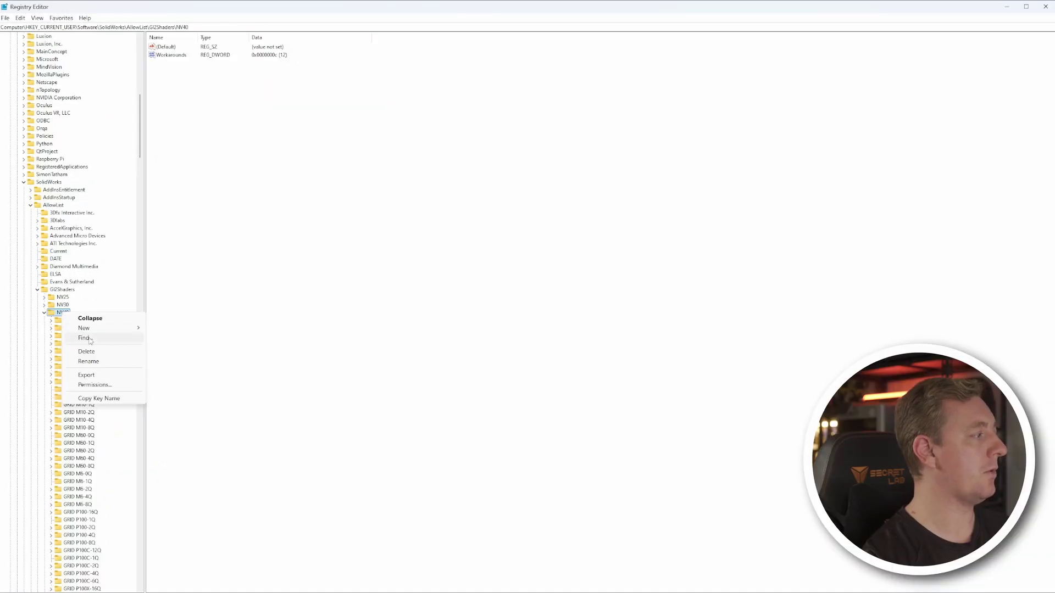
mouse_move(83, 329)
click(166, 329)
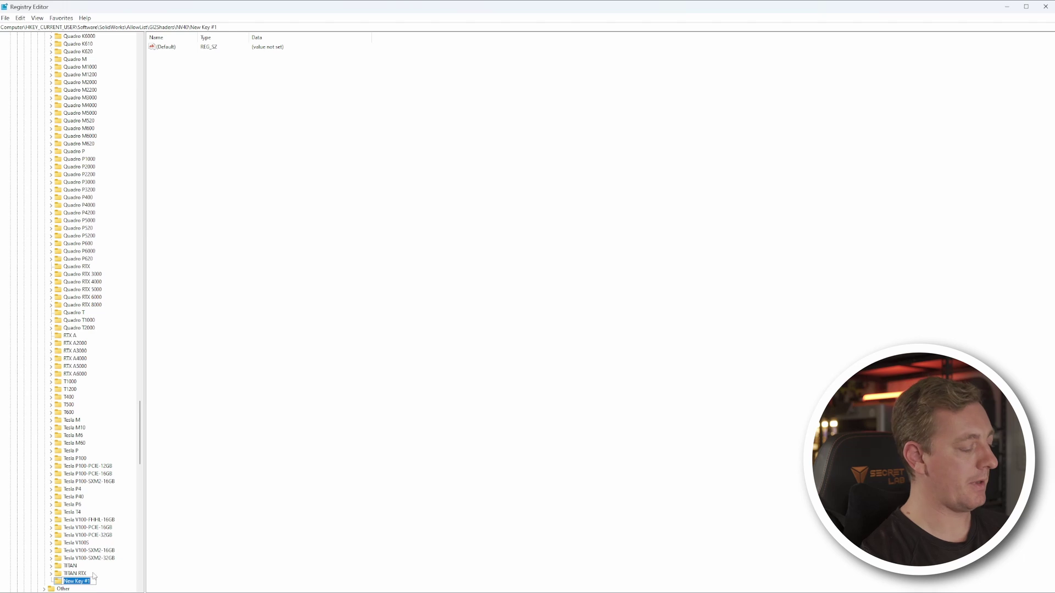
key(ctrl+v)
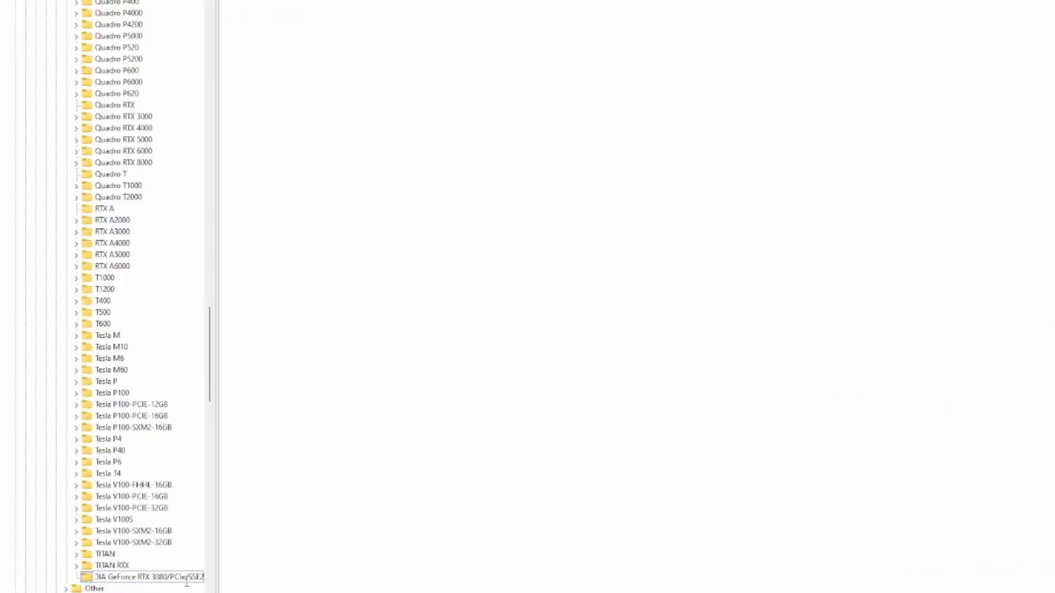
key(Return)
- Add a DWORD (32-bit) value named Workarounds to the new NVIDIA GeForce RTX 3080/PCIe/SSE2 key
scroll(162, 553, down, 4)
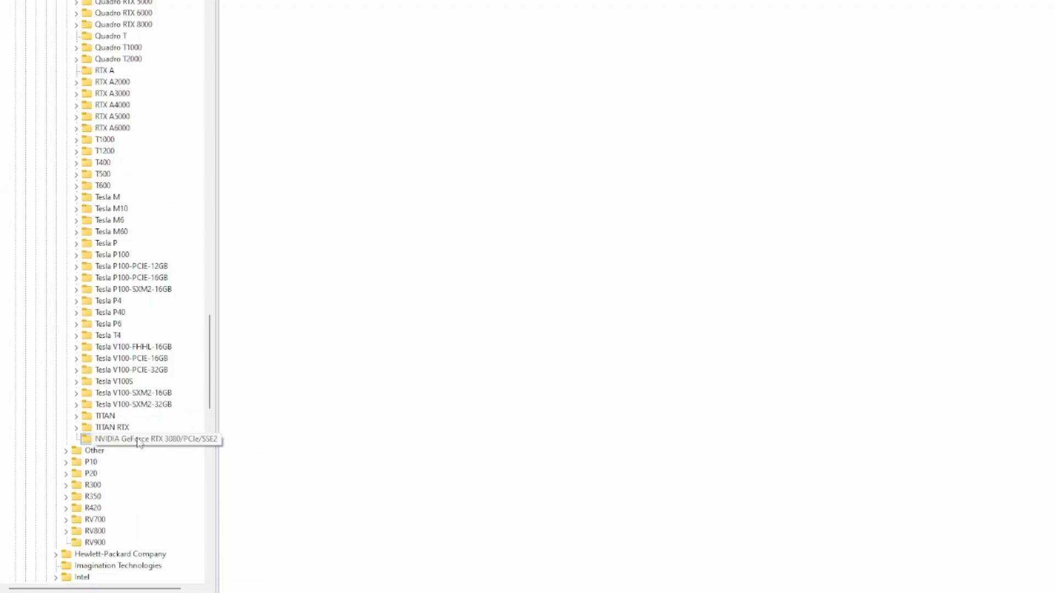
right_click(138, 443)
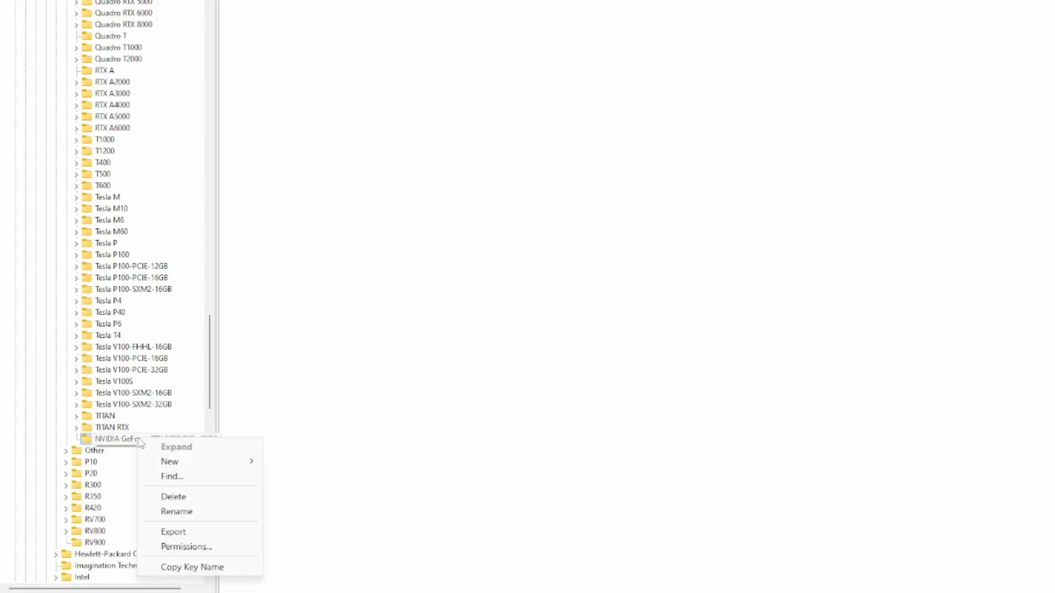
mouse_move(175, 463)
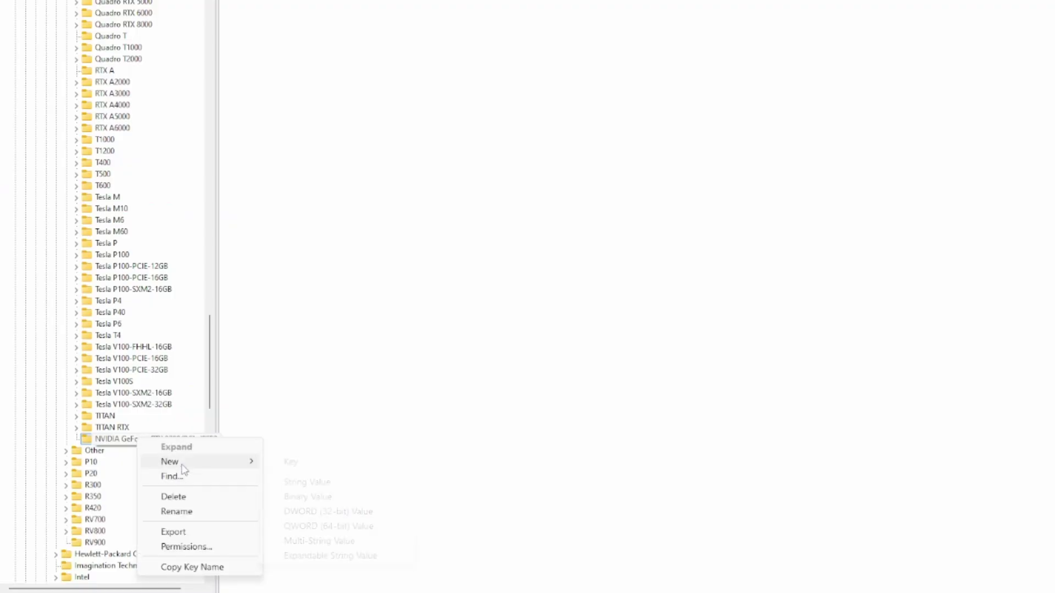
click(312, 516)
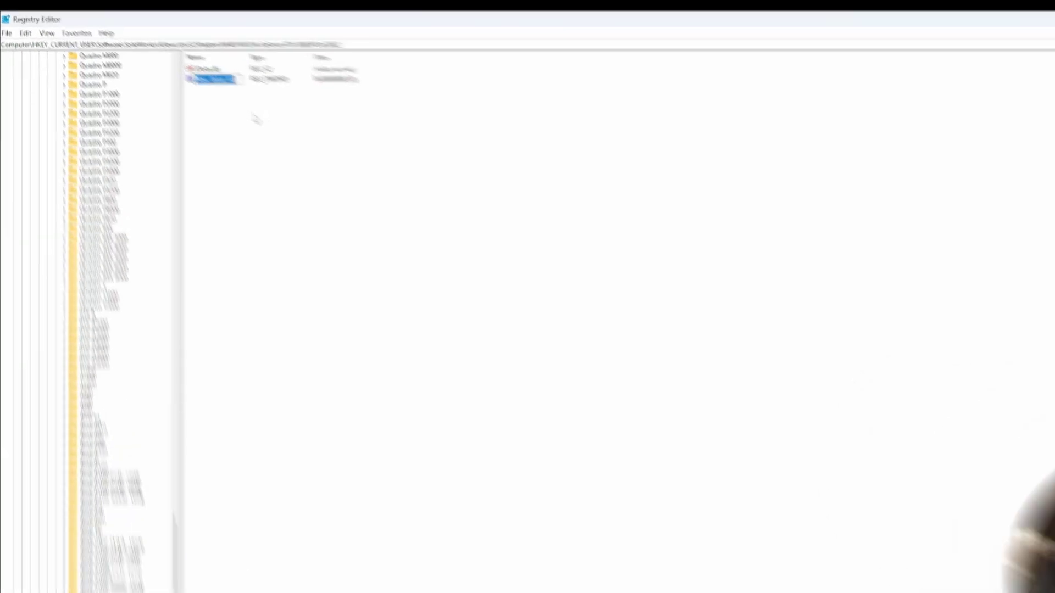
text(Workarounds)
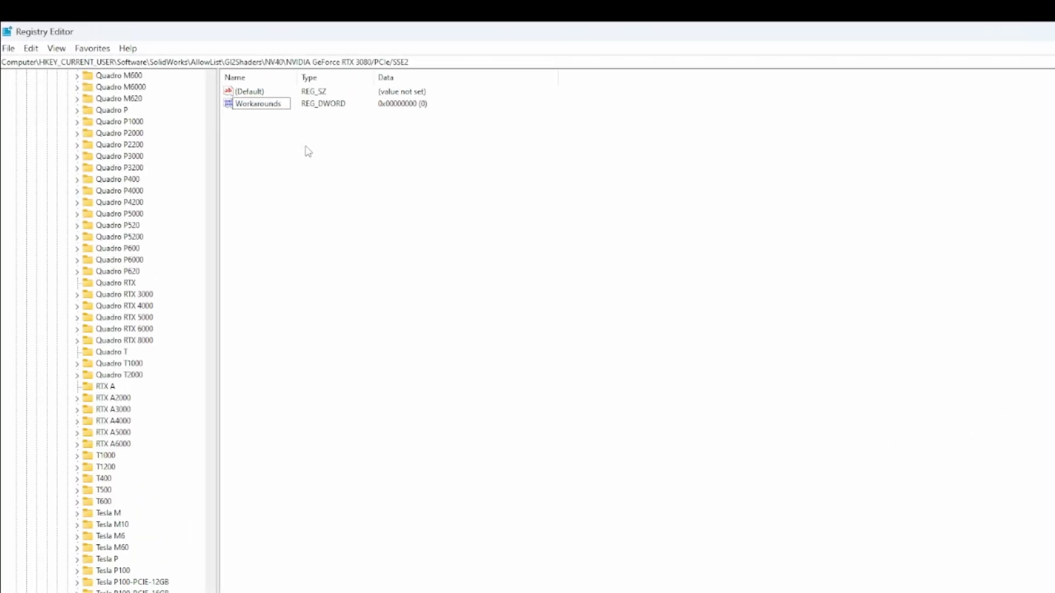
key(Return)
- Set the Workarounds value data to 31480 in hexadecimal
double_click(254, 107)
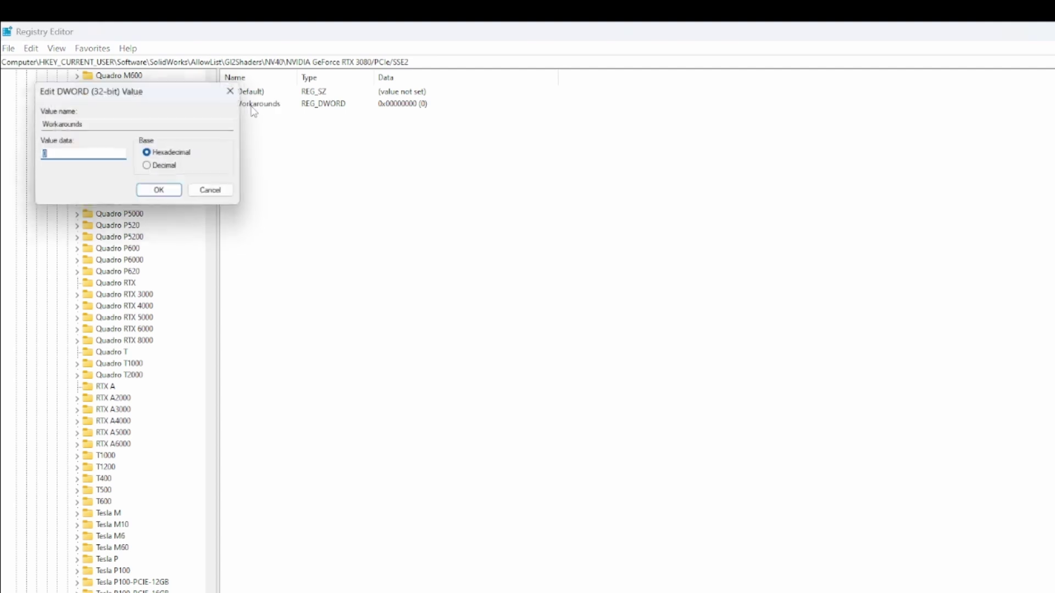
drag(146, 103, 489, 213)
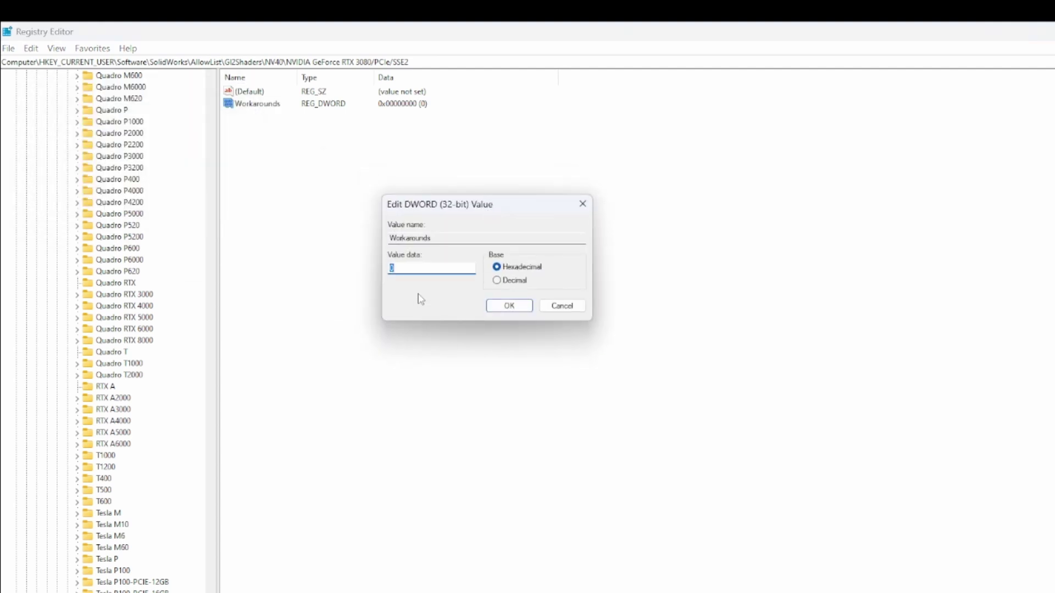
text(3148)
click(508, 306)
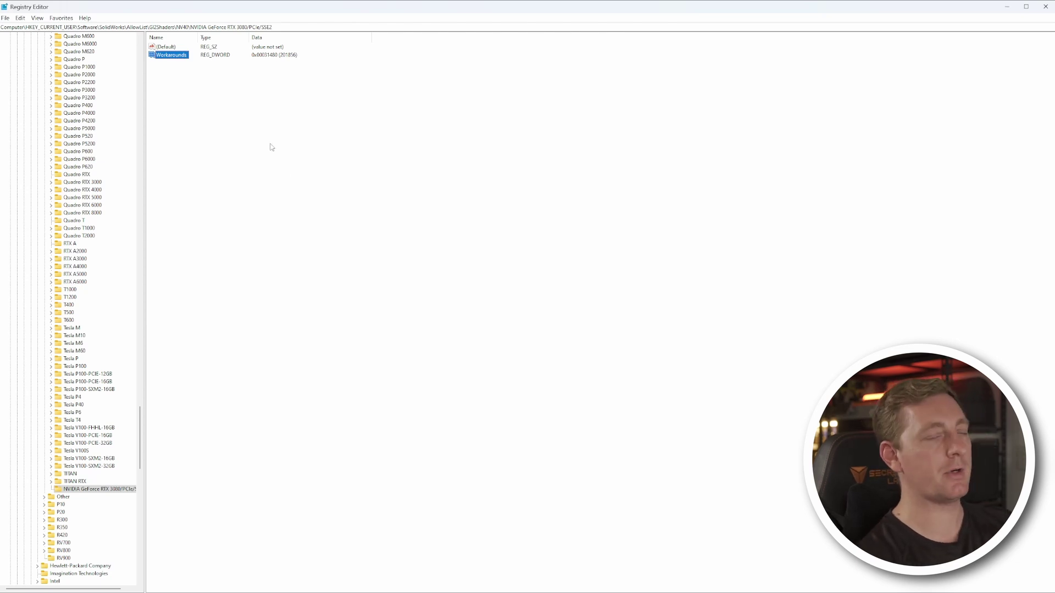
double_click(170, 55)
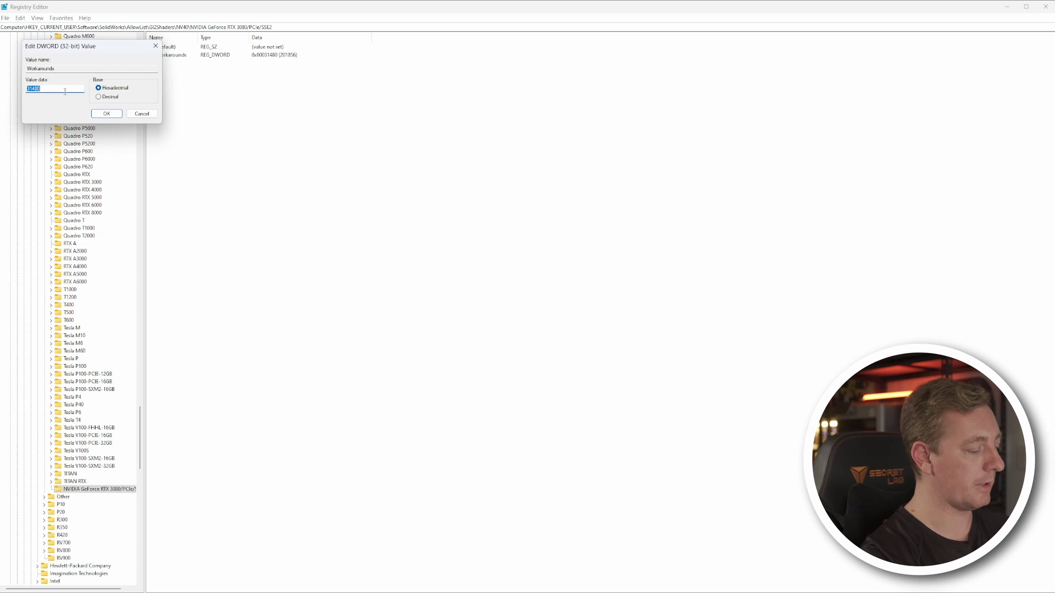
text(30480)
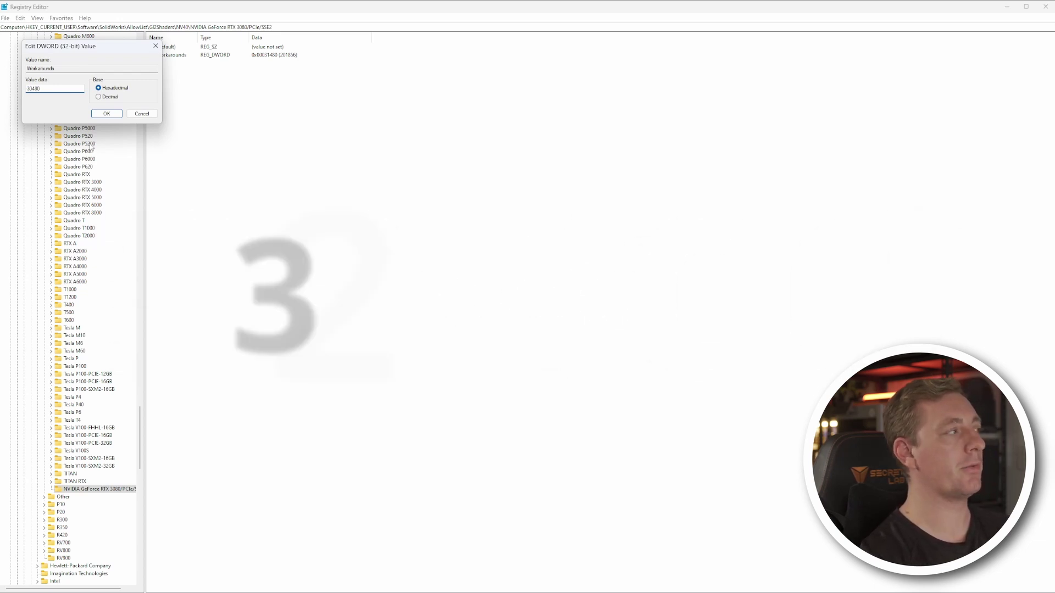
click(142, 113)
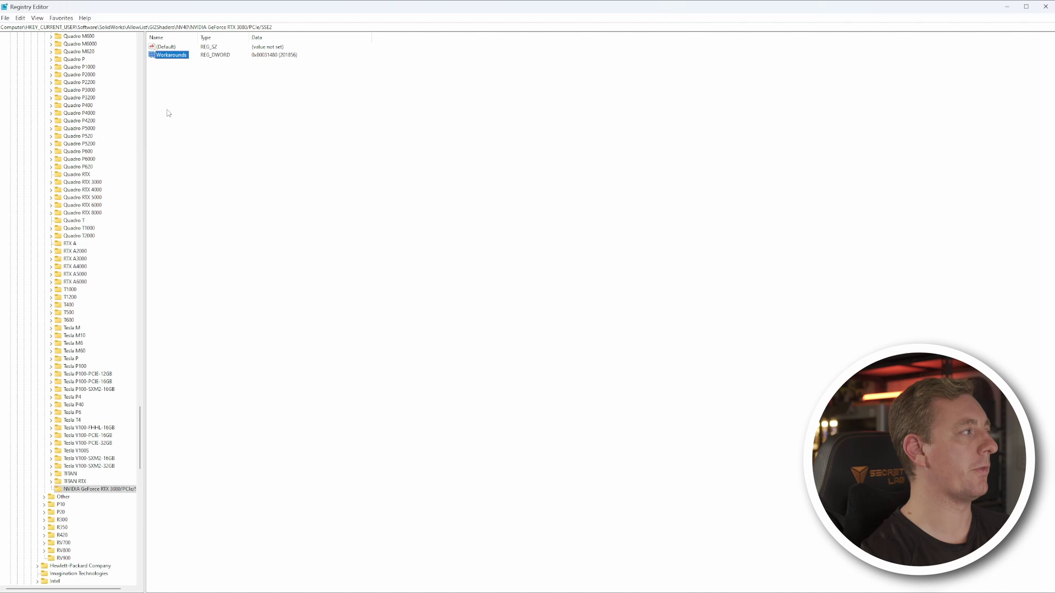
click(261, 112)
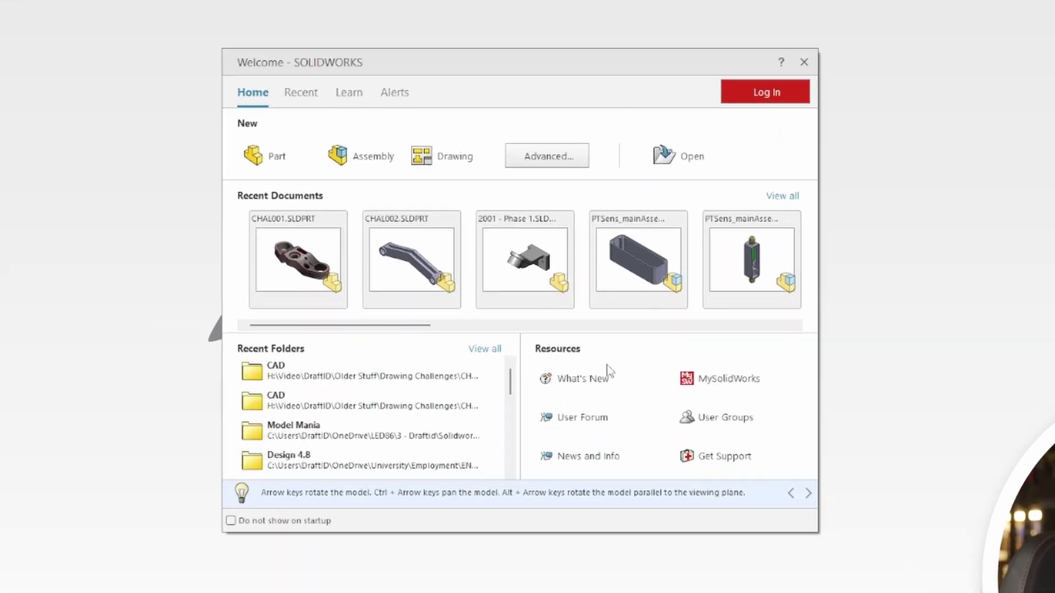
- Switch to SOLIDWORKS, open the recent part CHAL001.SLDPRT and show it in the isometric view
click(310, 265)
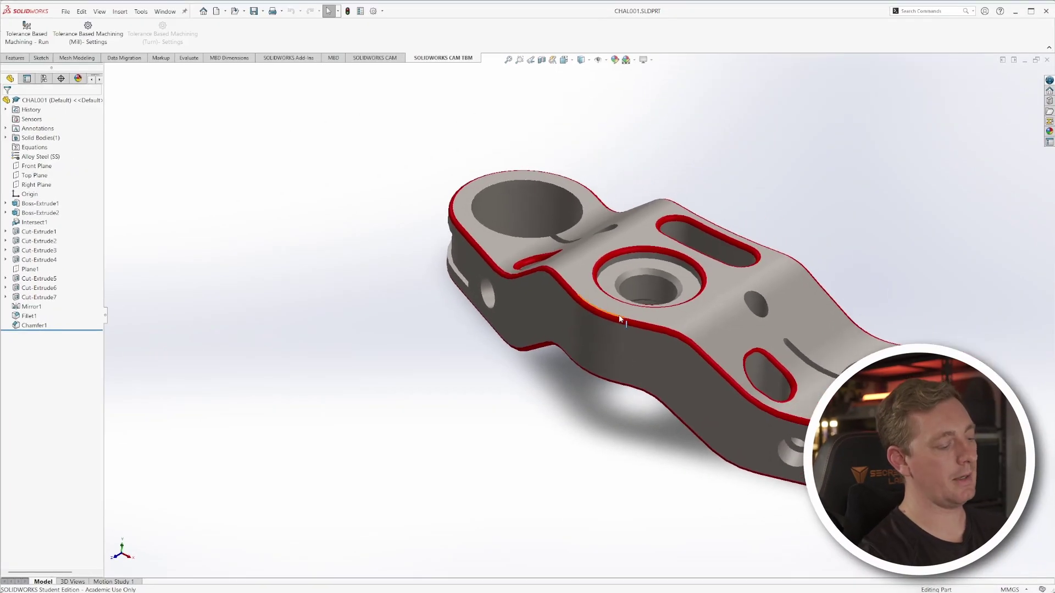
key(ctrl+7)
- Enable RealView Graphics for the CHAL001 part and turn off Shadows In Shaded Mode
click(651, 60)
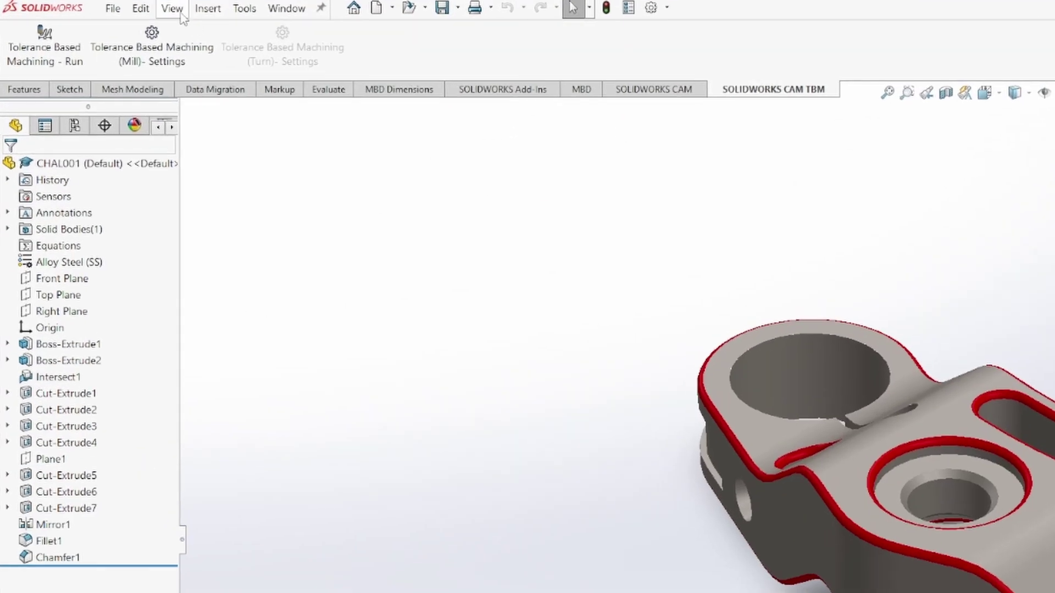
click(182, 14)
mouse_move(209, 85)
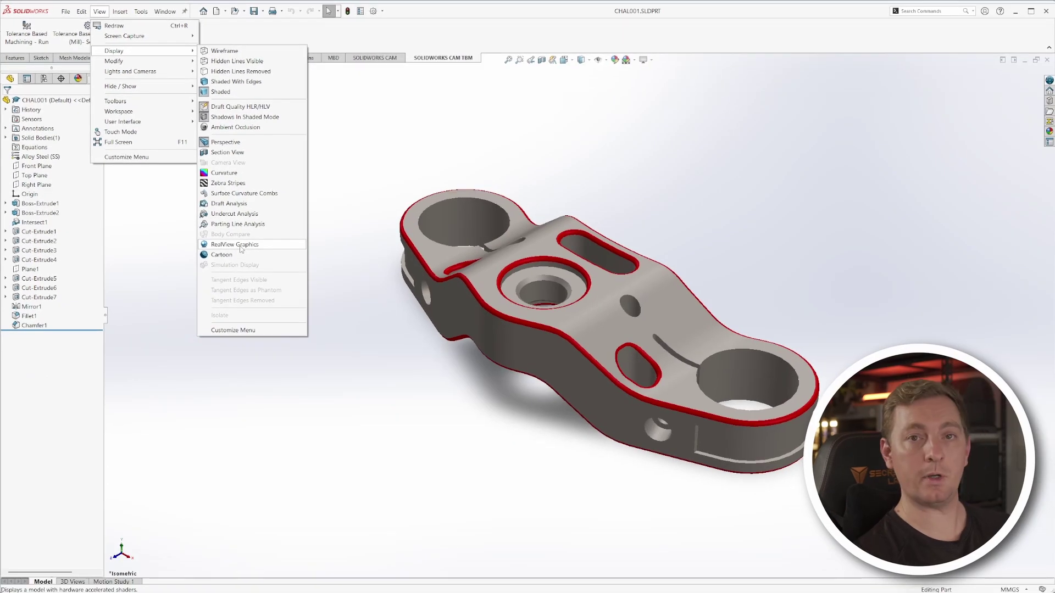
click(241, 245)
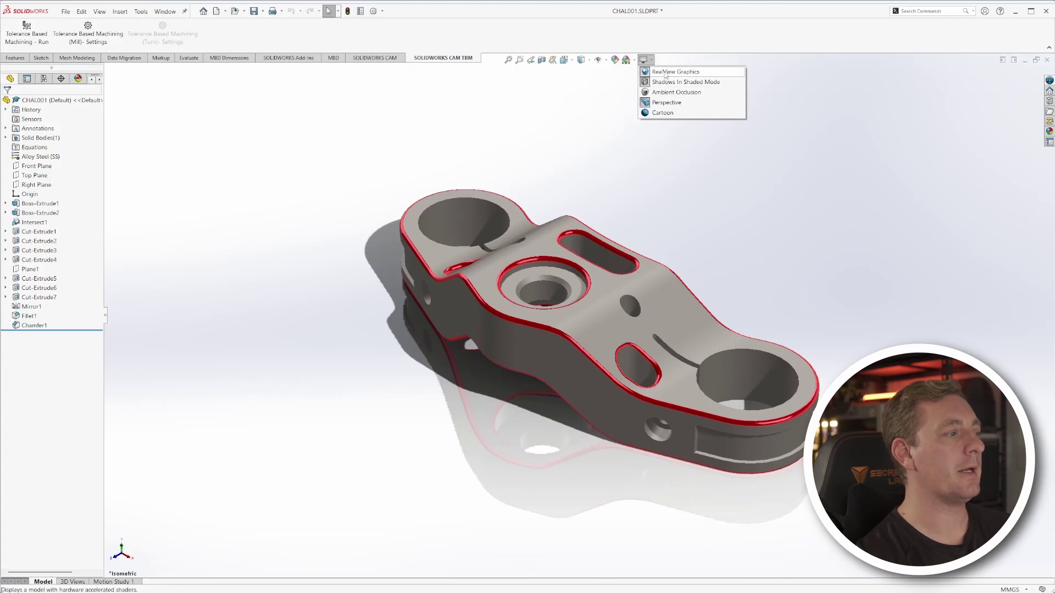
click(667, 84)
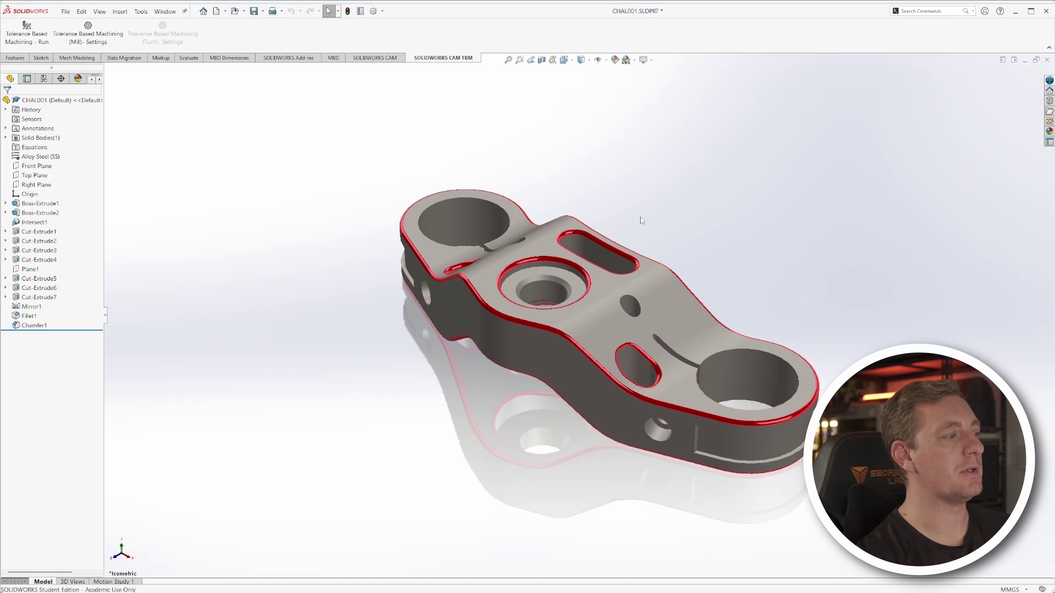
- Turn on Ambient Occlusion for the CHAL001 part
click(651, 60)
click(667, 93)
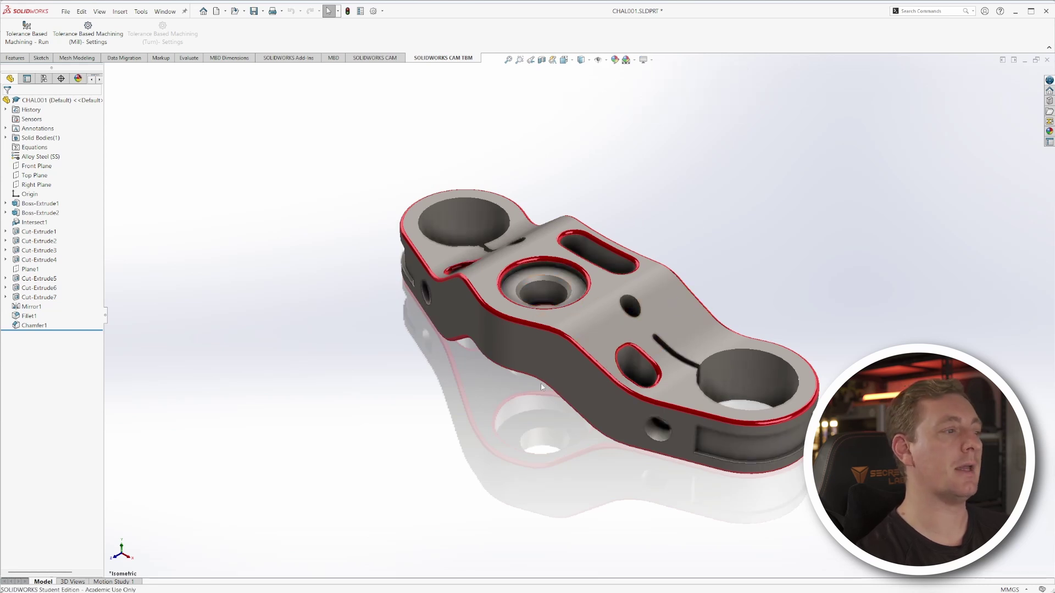
- Switch the Perspective display of the part off and back on to compare the two views
click(651, 60)
click(666, 103)
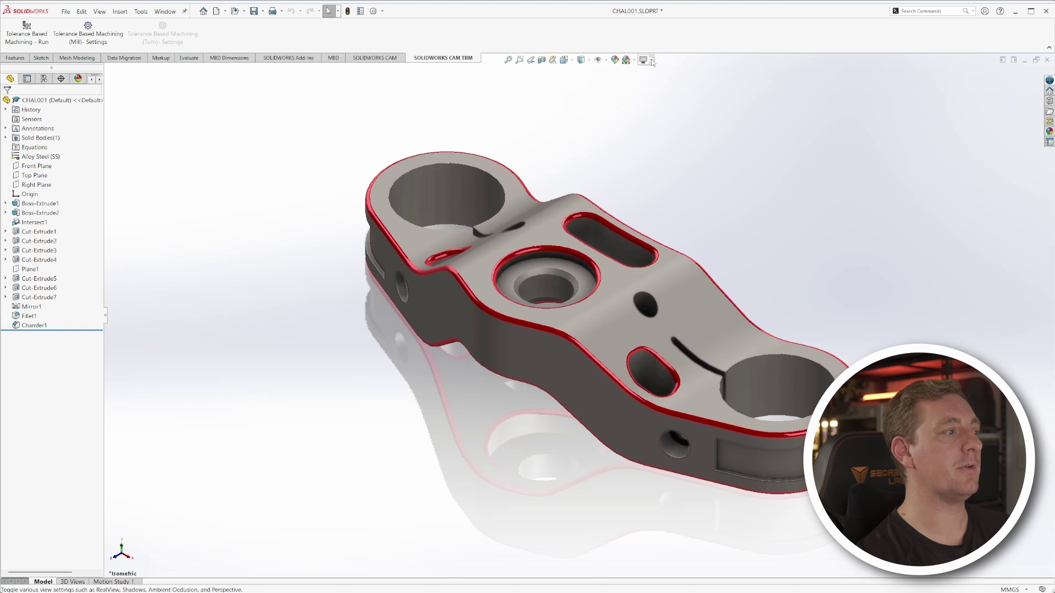
click(651, 60)
click(666, 102)
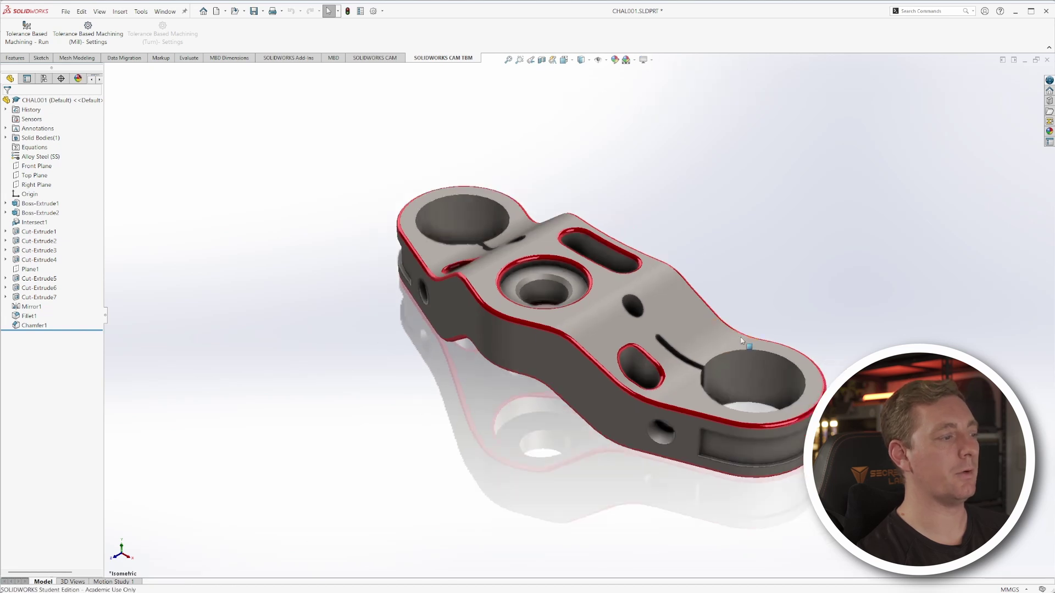
- Turn RealView Graphics off and back on to compare the part's appearance with and without it
click(653, 61)
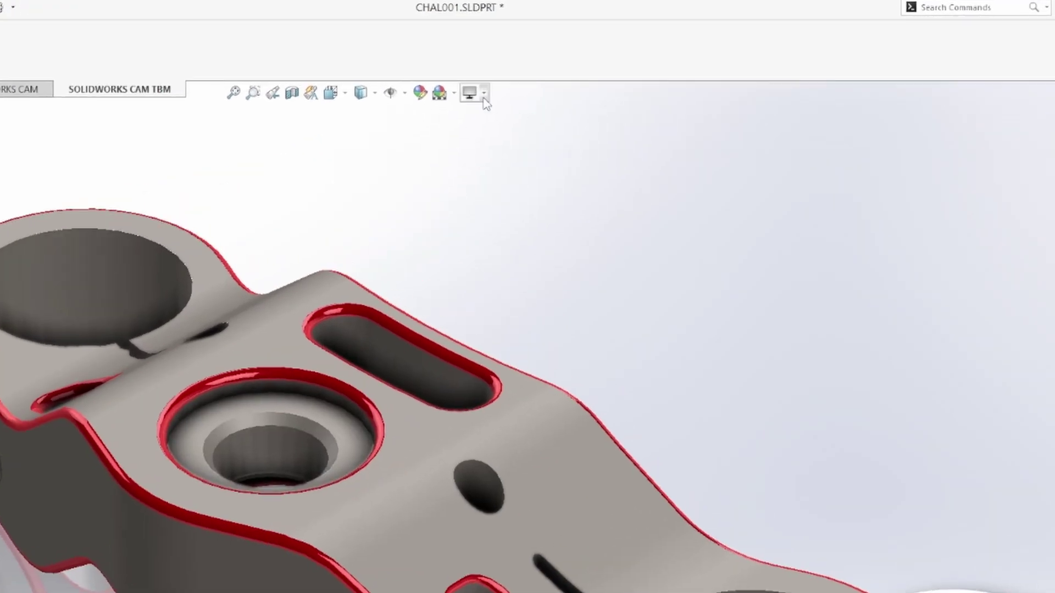
click(646, 60)
click(486, 115)
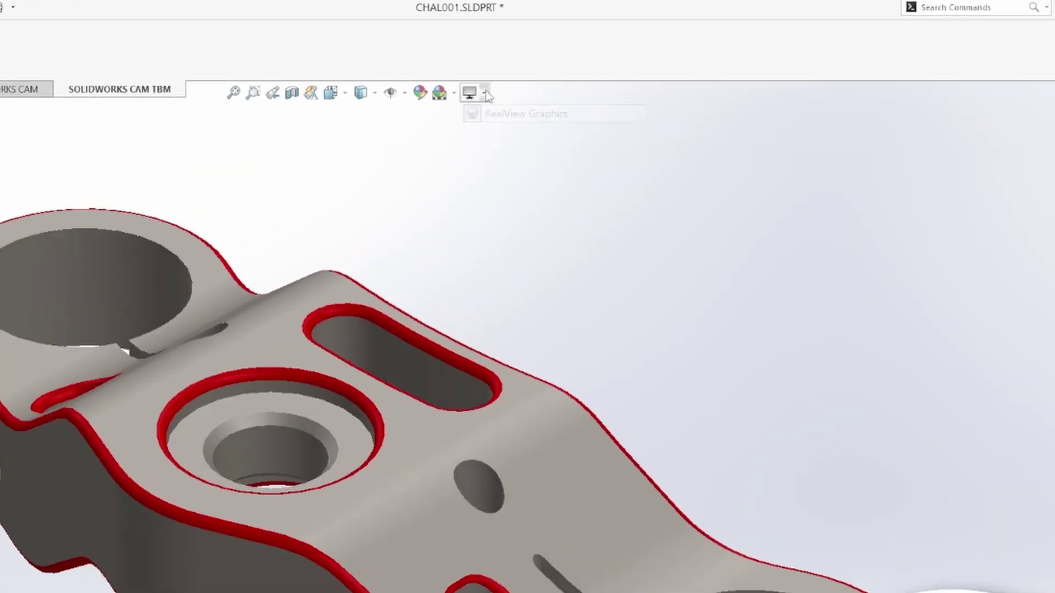
click(486, 91)
click(498, 114)
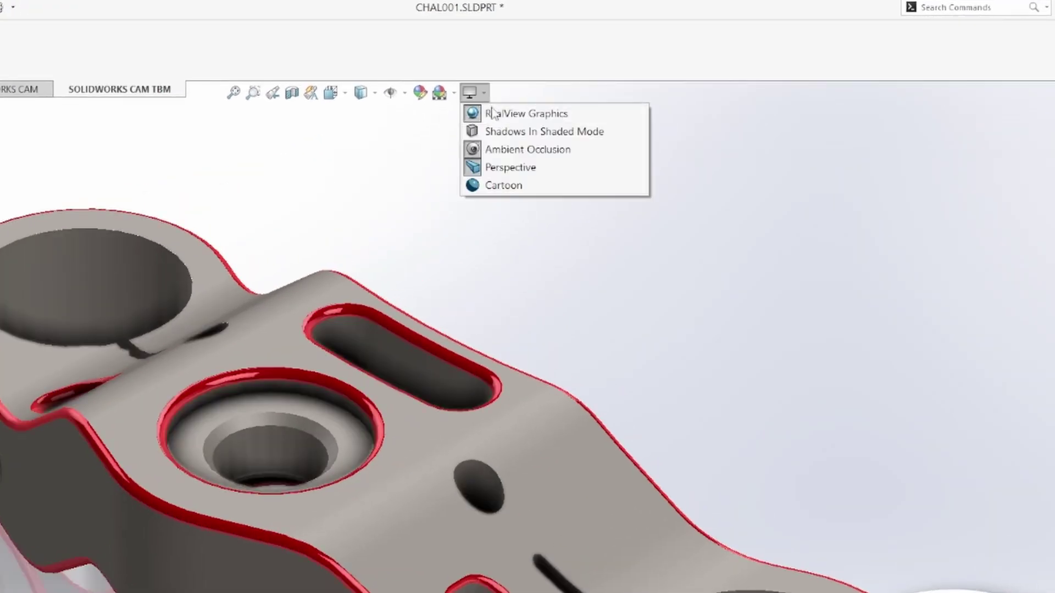
- Turn on Shadows In Shaded Mode and capture a screen snip of the area around the whole part
click(504, 133)
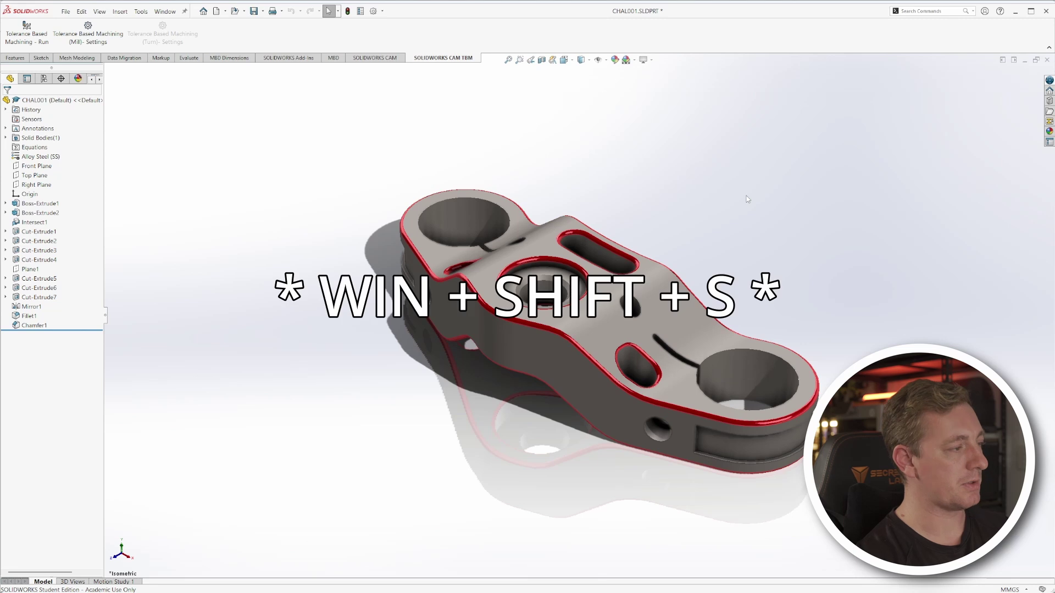
key(super+shift+s)
drag(273, 113, 873, 553)
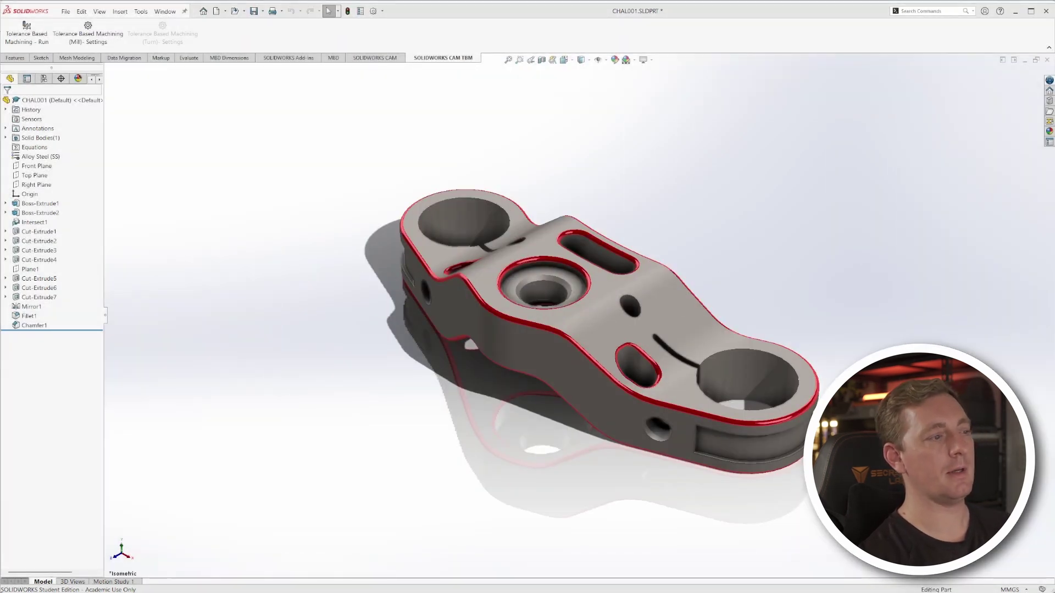